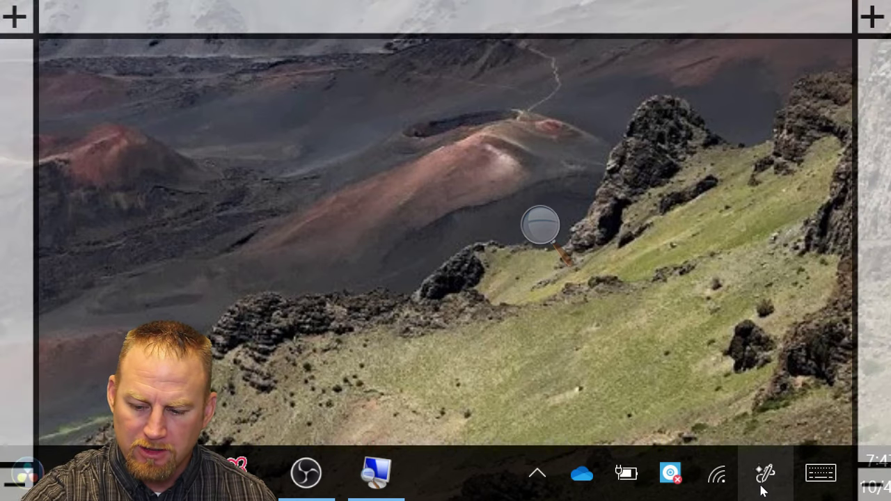
- Capture the volcano desktop in Screen Sketch and raise the red pen size to 13
left_click(764, 488)
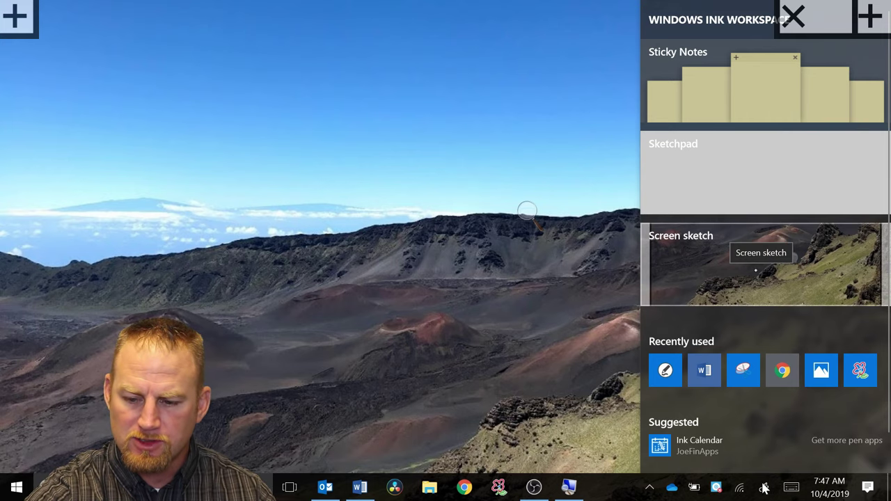
left_click(763, 261)
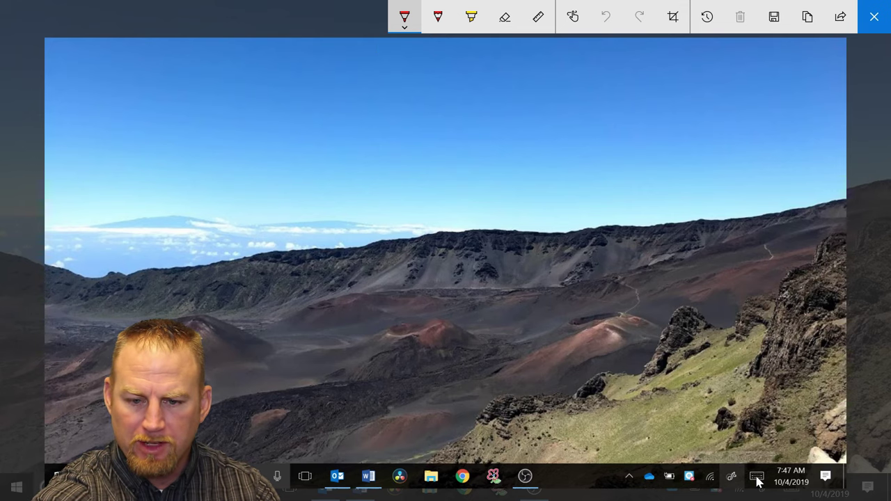
left_click(404, 17)
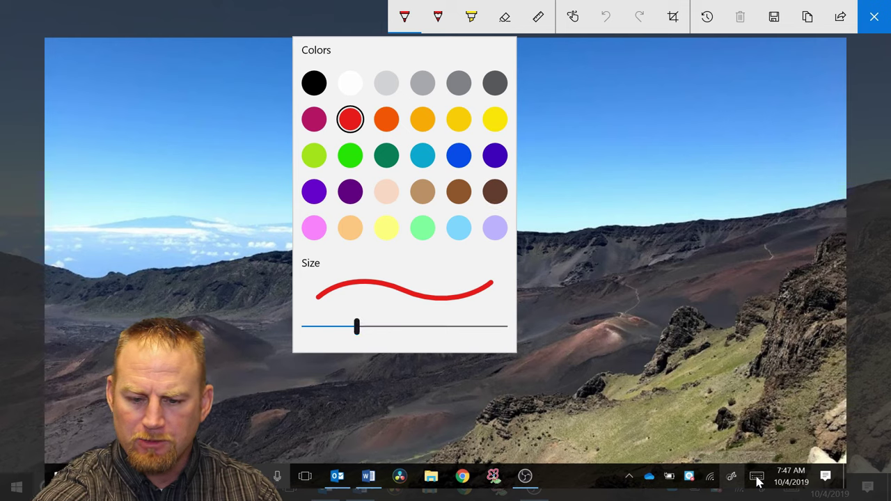
mouse_move(356, 327)
left_mouse_down()
mouse_move(405, 326)
mouse_move(333, 326)
mouse_move(447, 326)
left_mouse_up()
key("Escape")
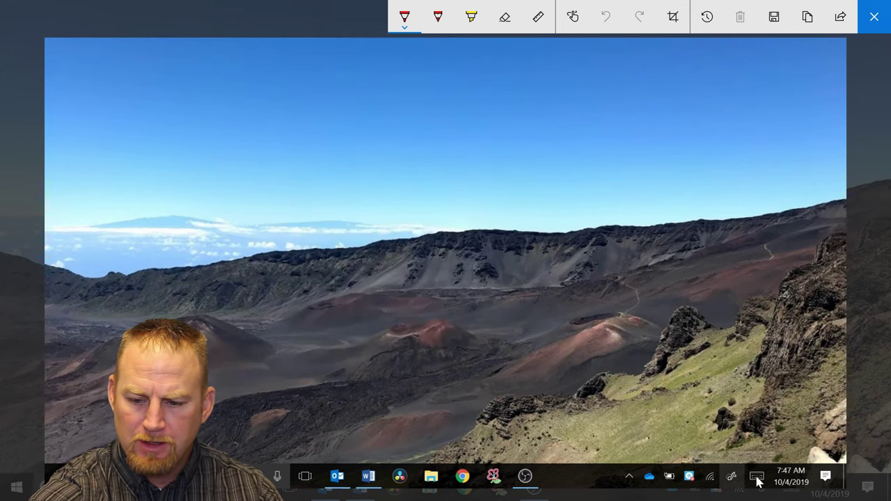
mouse_move(558, 184)
left_mouse_down()
mouse_move(456, 301)
mouse_move(493, 293)
left_mouse_up()
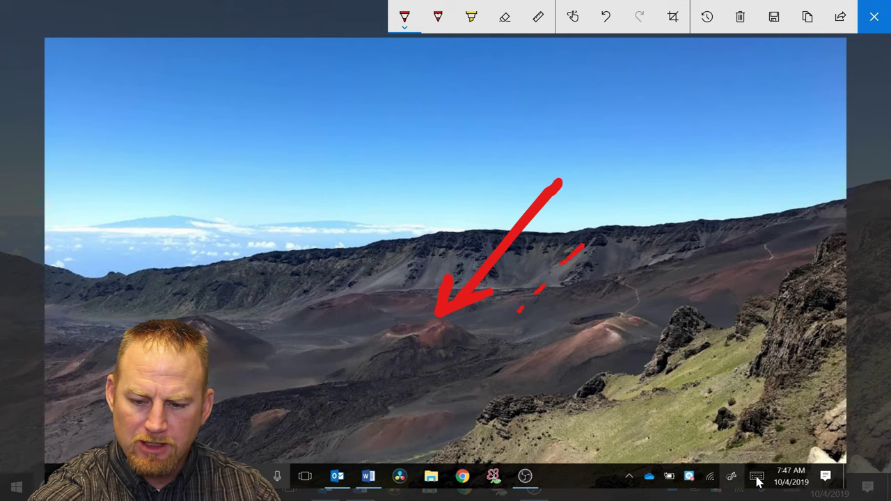
mouse_move(582, 245)
left_mouse_down()
mouse_move(677, 198)
mouse_move(721, 204)
mouse_move(752, 256)
mouse_move(724, 313)
mouse_move(634, 358)
mouse_move(390, 389)
mouse_move(300, 339)
mouse_move(327, 209)
mouse_move(536, 117)
mouse_move(567, 119)
left_mouse_up()
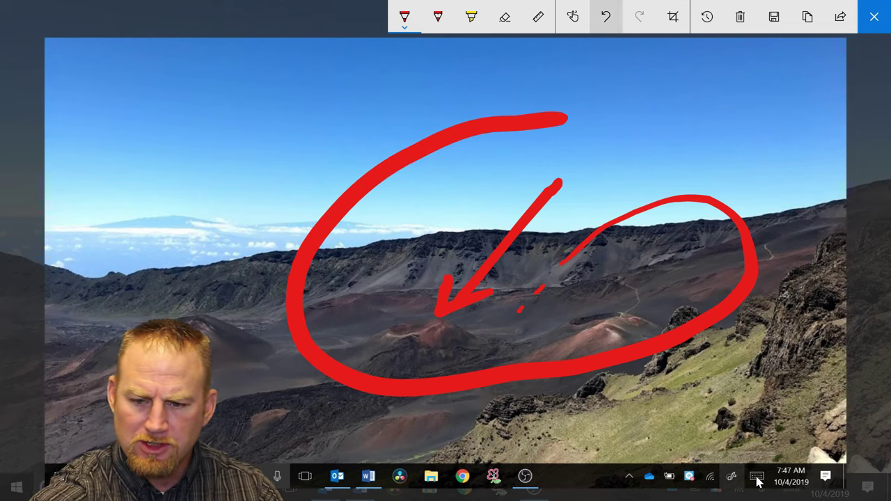
left_click(605, 16)
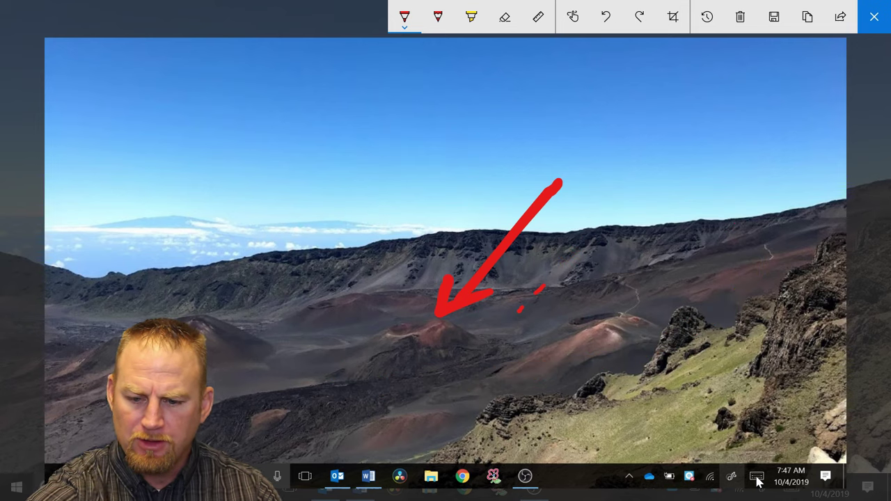
left_click(606, 16)
key("ctrl+z")
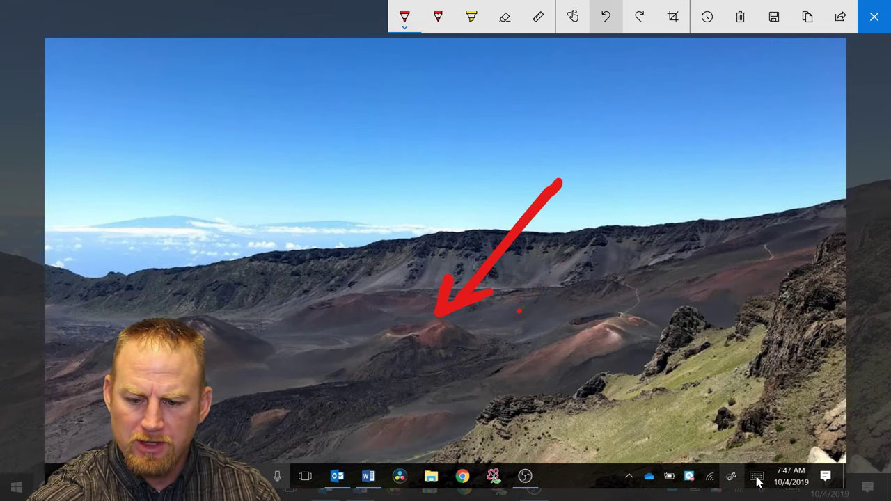
key("ctrl+z")
key("ctrl+z")
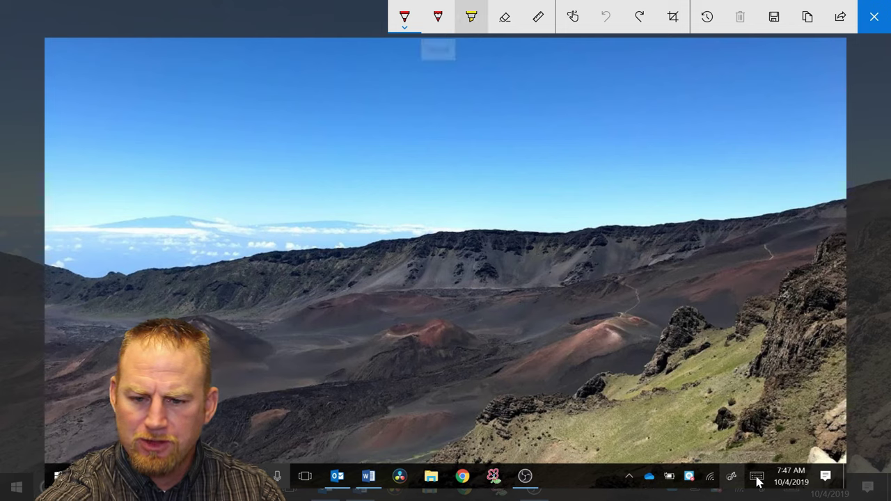
left_click(472, 17)
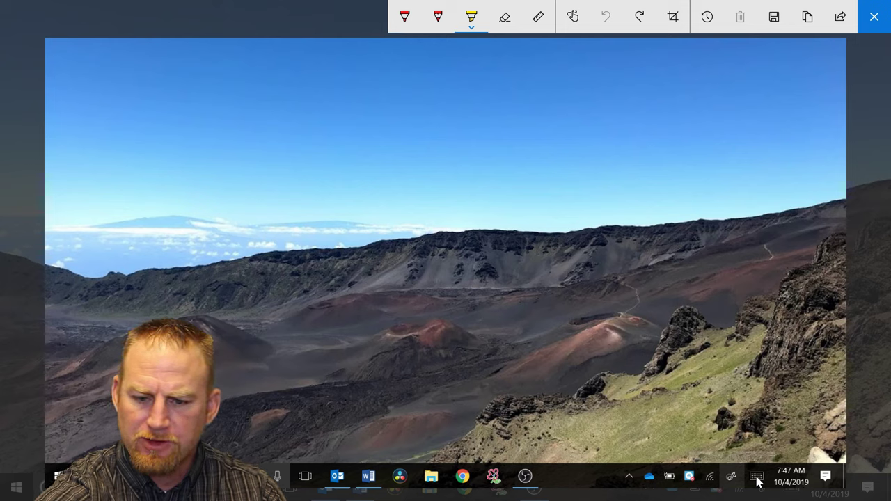
left_click_drag(471, 205, 715, 211)
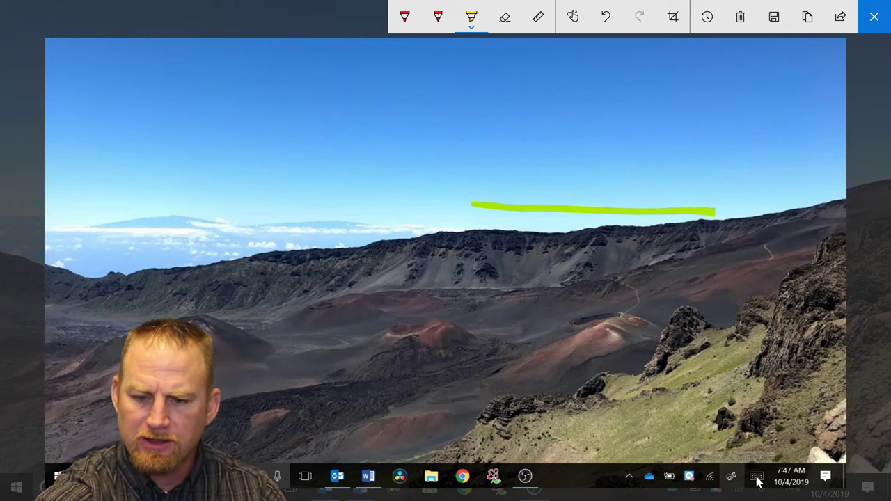
left_click(606, 17)
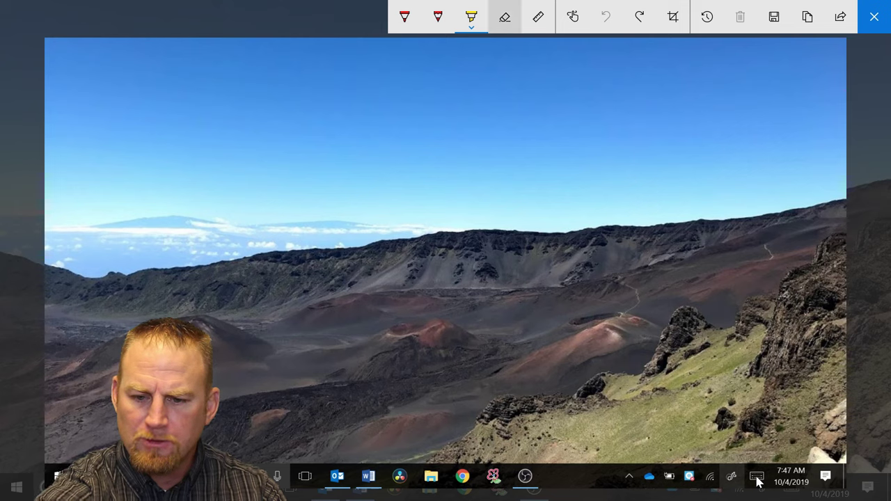
left_click(538, 17)
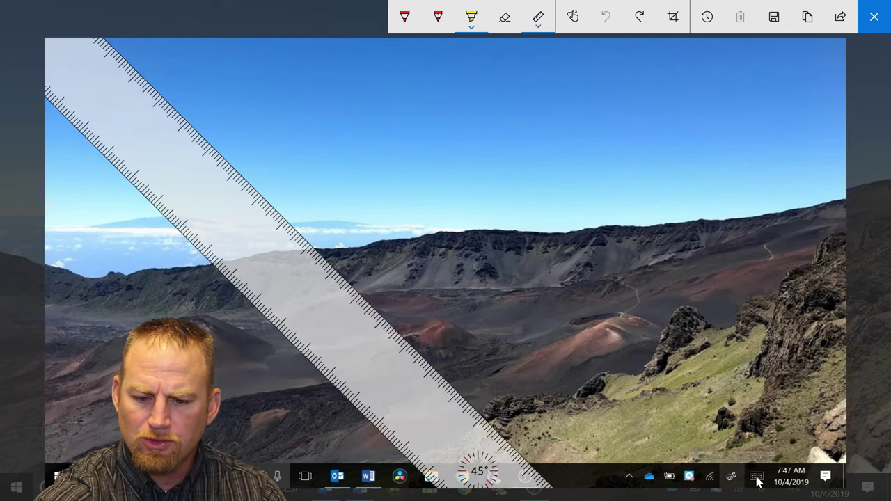
scroll(759, 480, "down", 7)
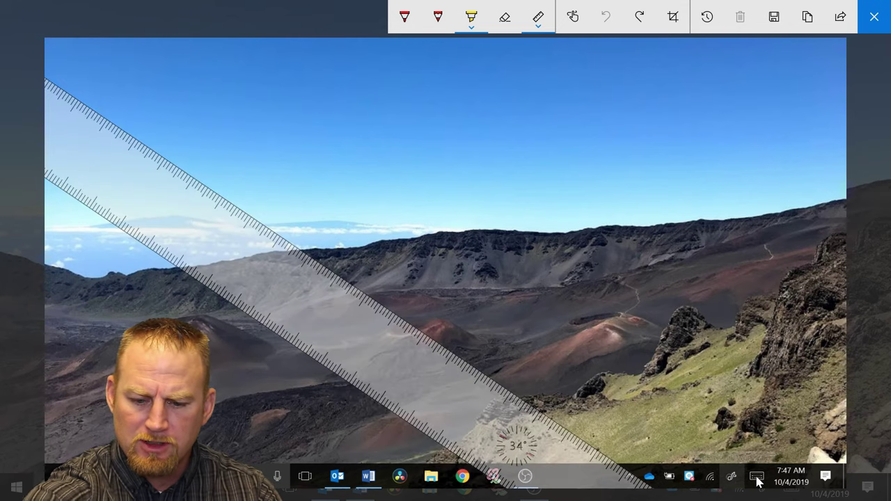
scroll(759, 481, "down", 20)
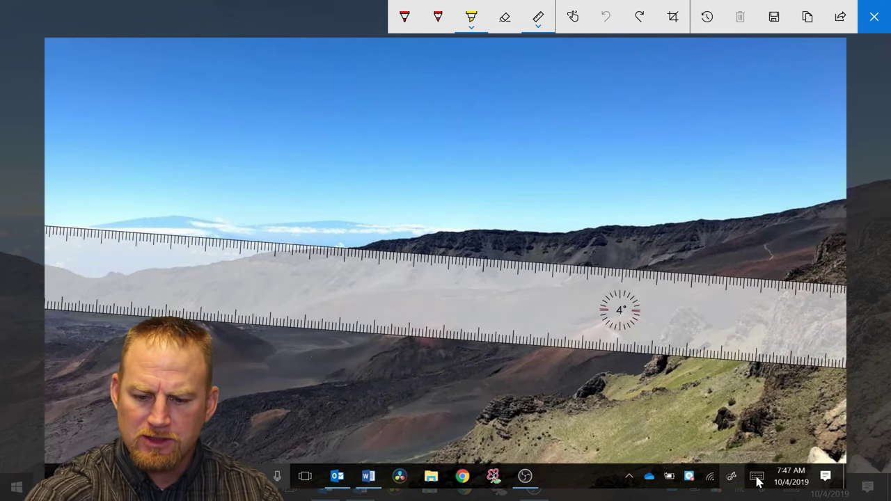
scroll(758, 481, "down", 2)
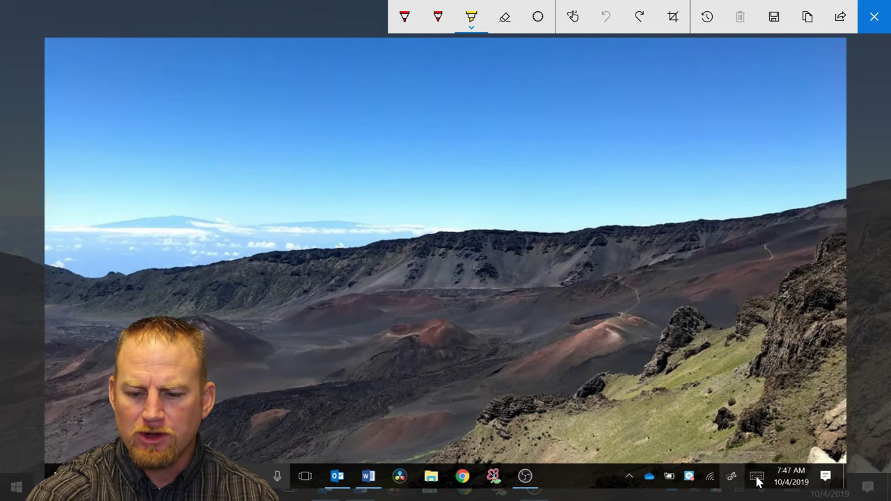
left_click(405, 16)
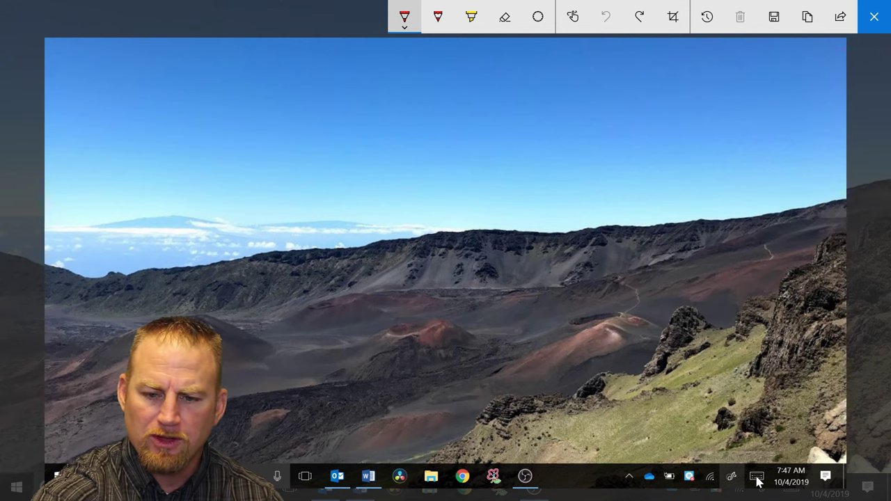
left_click(405, 16)
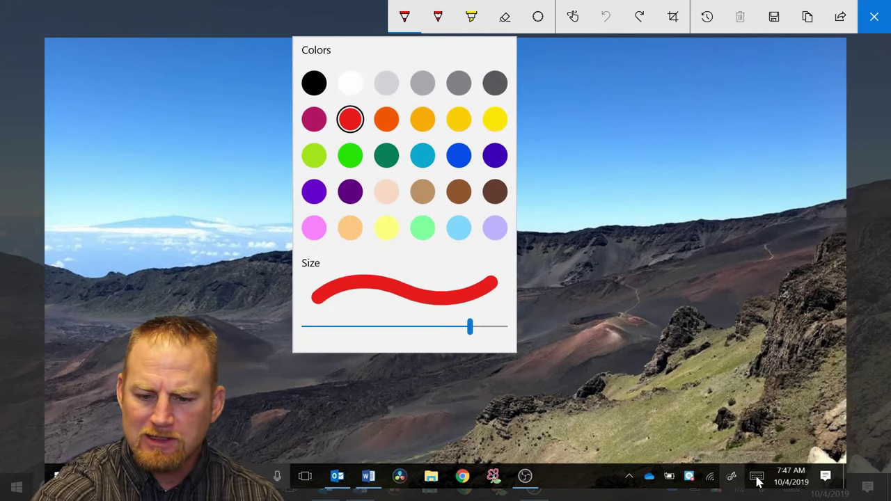
left_click_drag(470, 326, 347, 327)
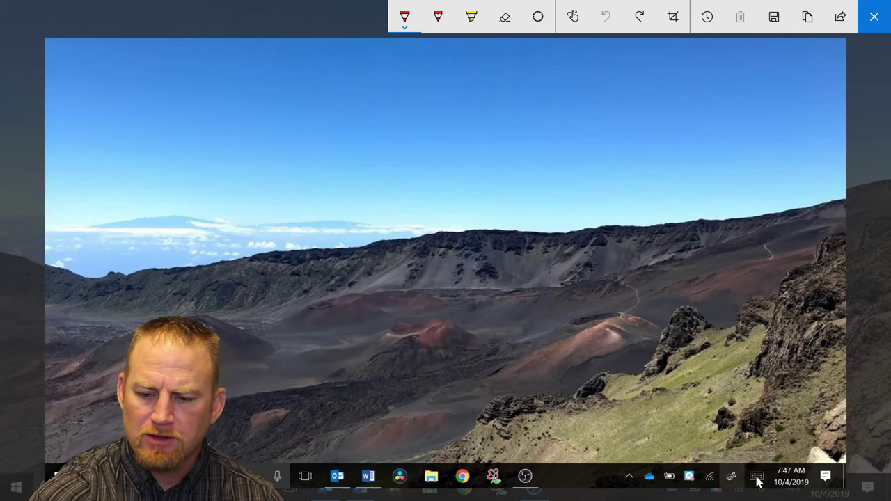
left_click_drag(646, 188, 610, 303)
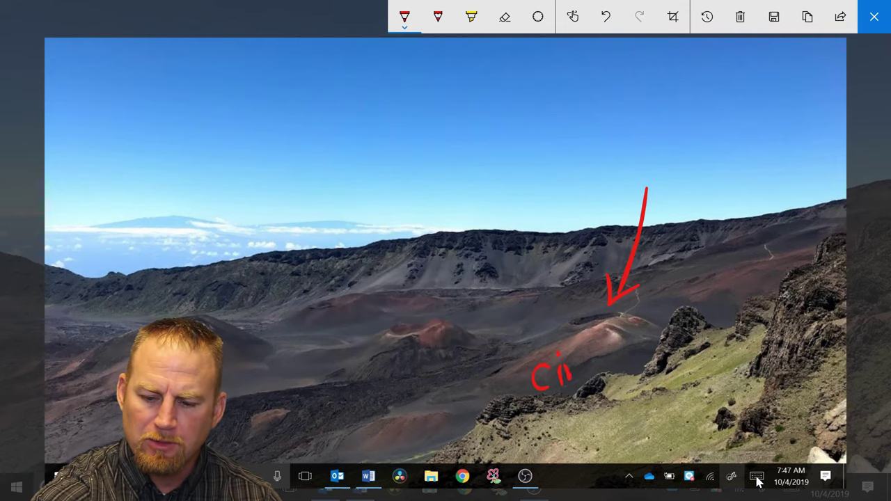
mouse_move(569, 377)
left_mouse_down()
mouse_move(585, 376)
mouse_move(603, 352)
mouse_move(621, 370)
mouse_move(637, 348)
left_mouse_up()
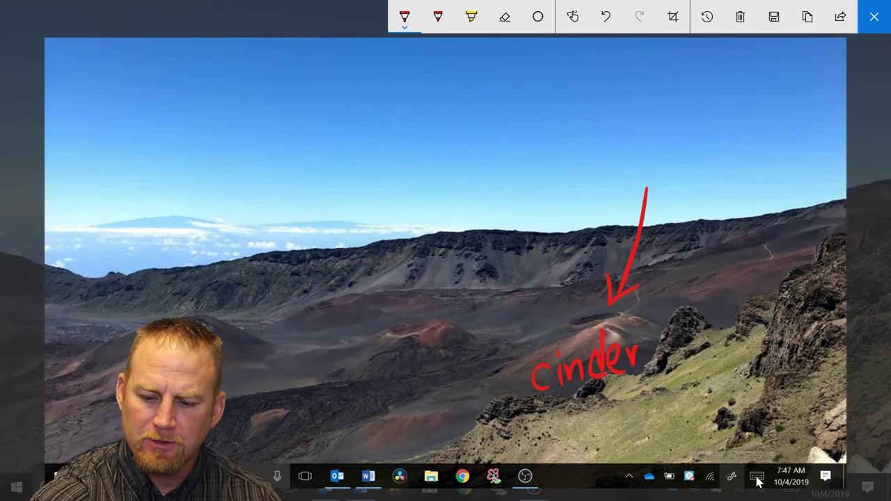
left_click_drag(696, 325, 689, 330)
mouse_move(712, 341)
left_mouse_down()
mouse_move(725, 322)
mouse_move(727, 339)
left_mouse_up()
left_click_drag(736, 323, 746, 308)
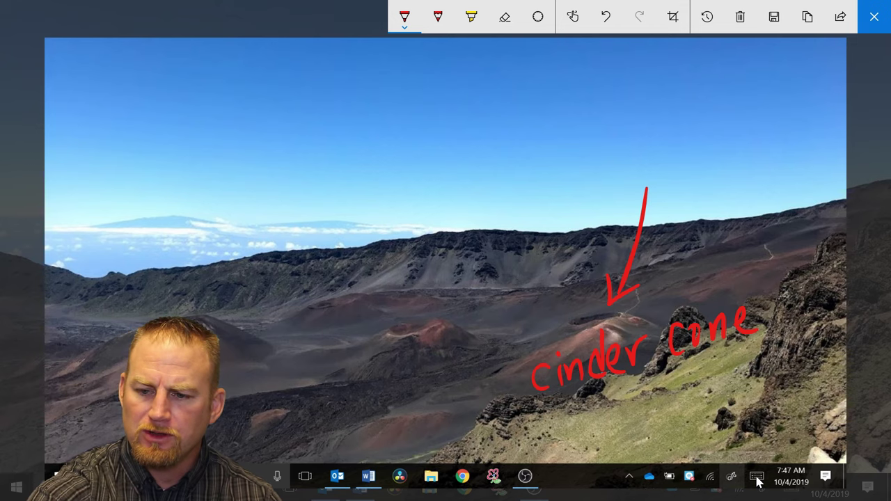
left_click(778, 28)
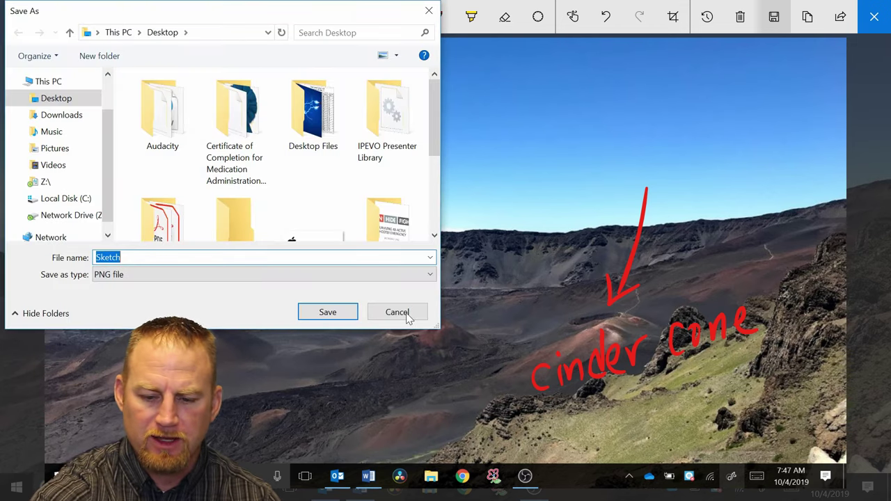
left_click(406, 313)
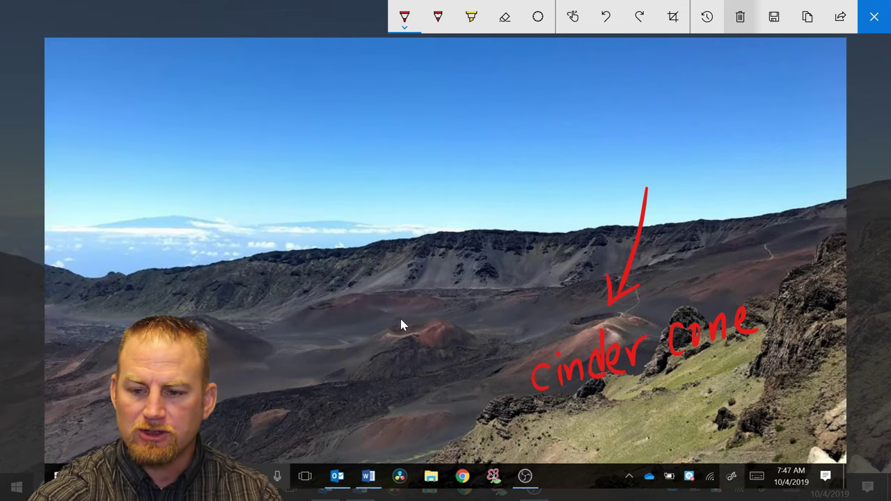
left_click(740, 16)
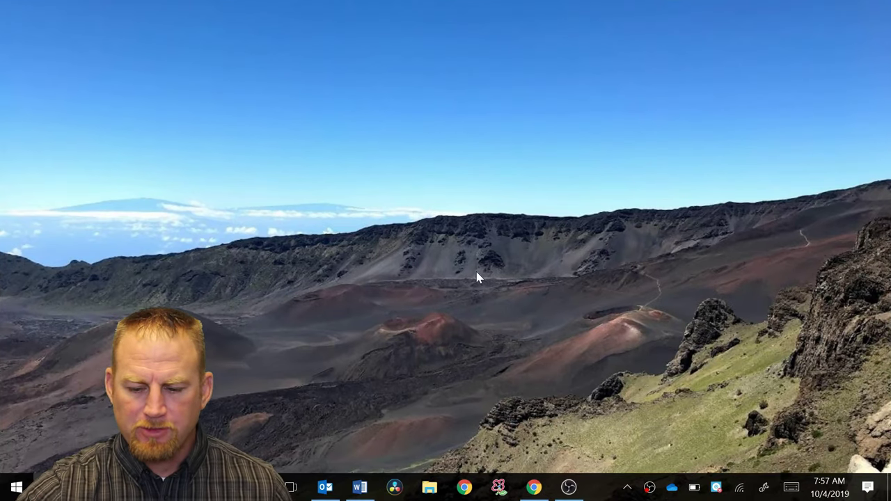
- Restore the Chrome window showing the ScienceDaily bionic-leg article
left_click(534, 488)
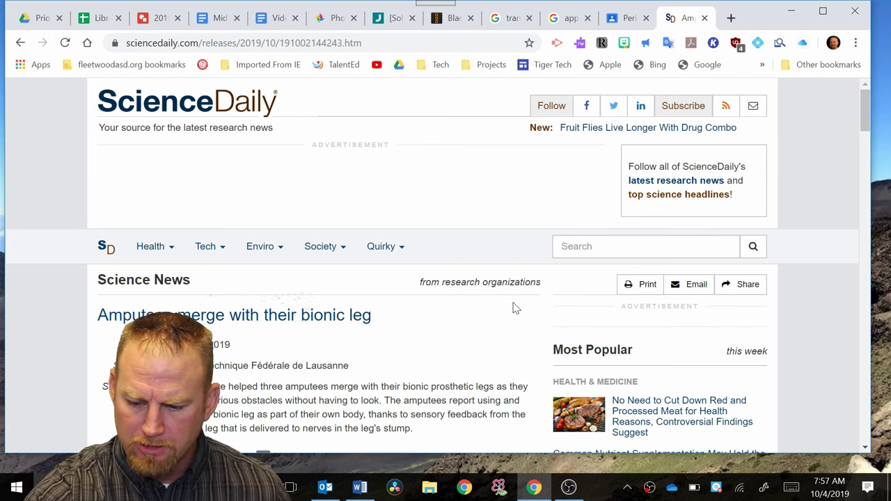
- Capture the web page in Screen Sketch and highlight the bionic-leg headline yellow
left_click(764, 489)
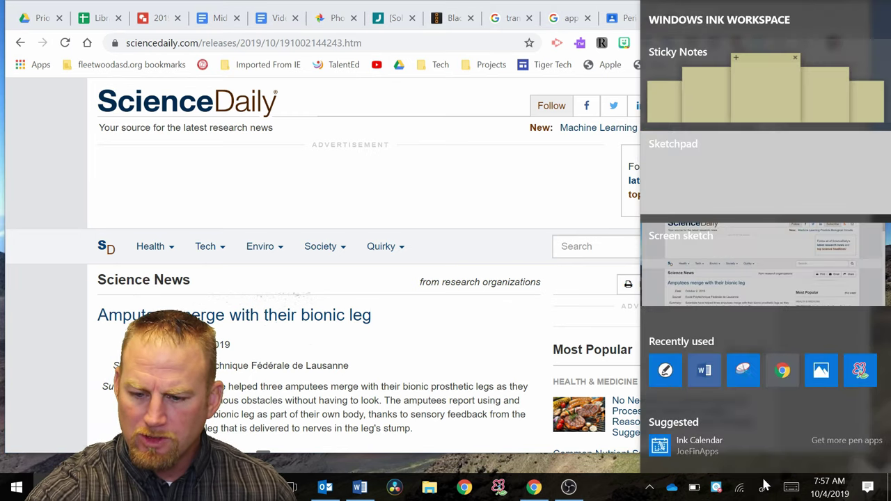
left_click(764, 487)
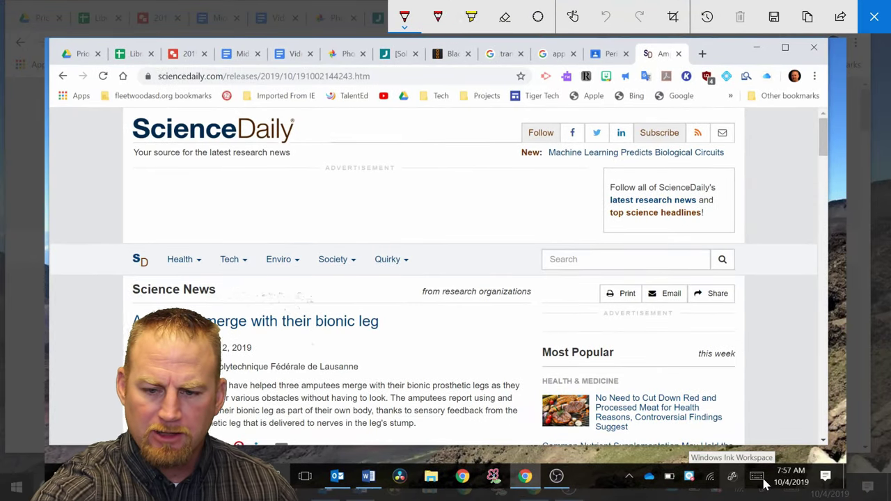
left_click(471, 16)
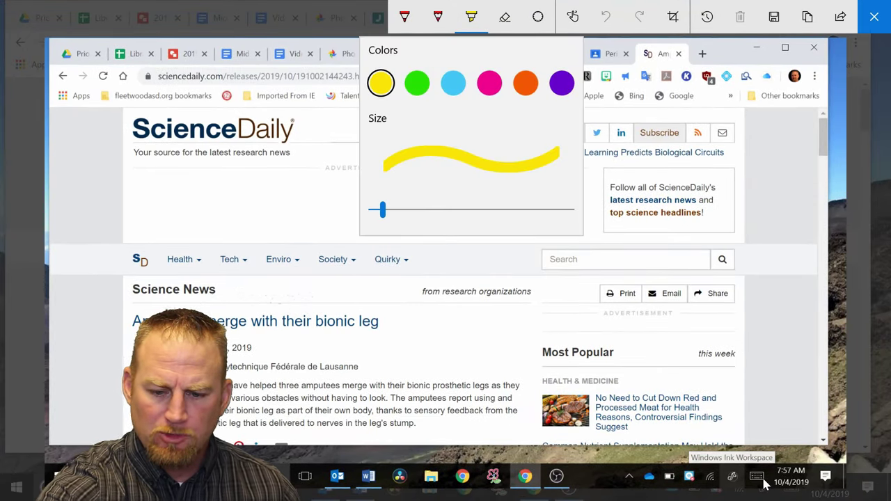
left_click(763, 485)
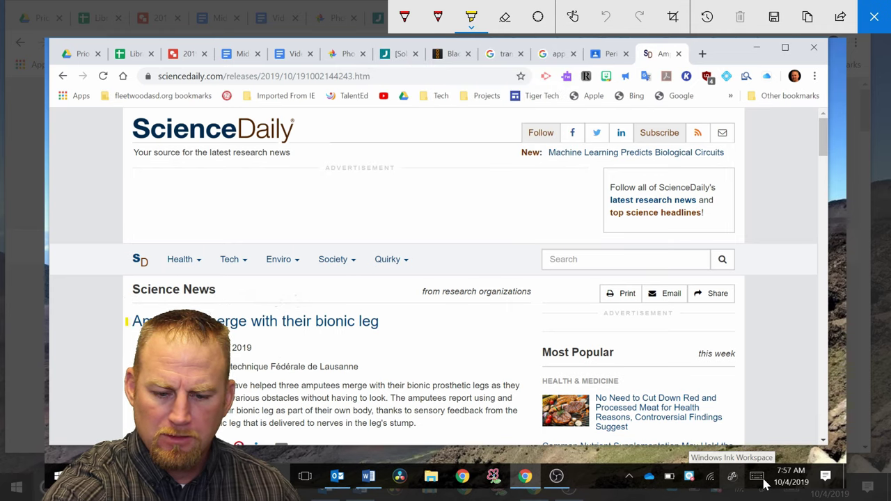
left_click_drag(127, 321, 394, 321)
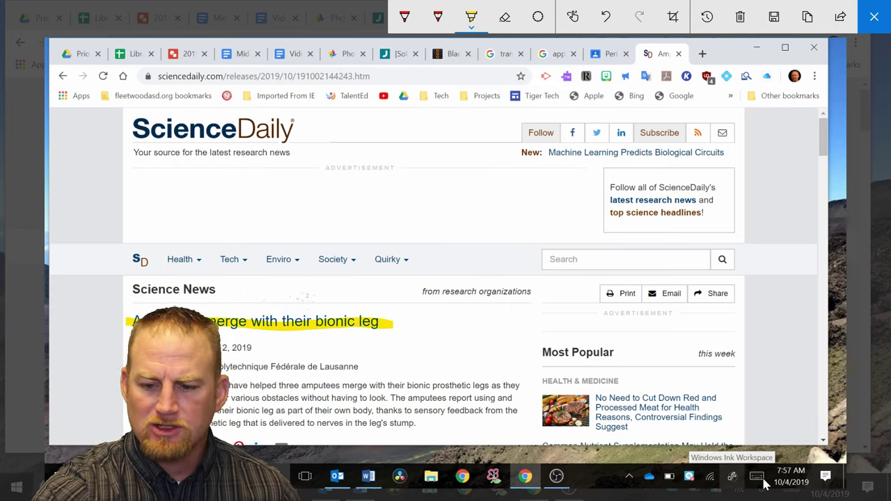
- With the pen, circle the ScienceDaily logo and draw an arrow pointing to it
left_click(404, 16)
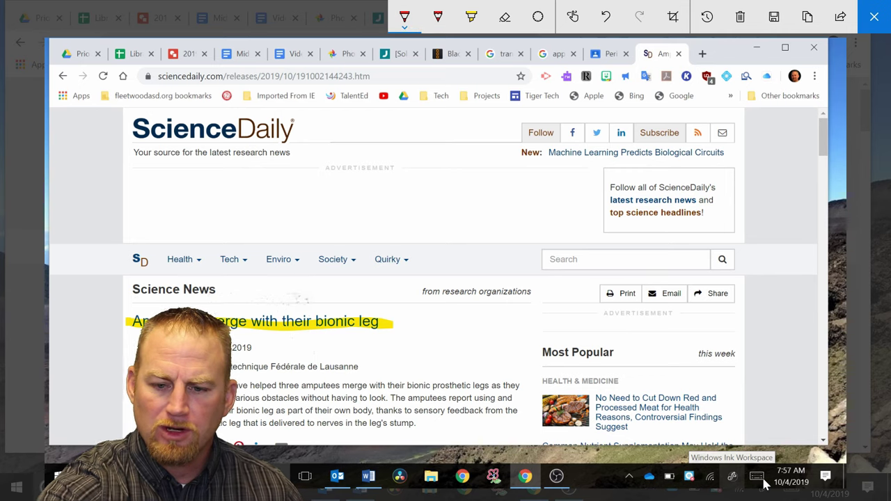
left_click(404, 16)
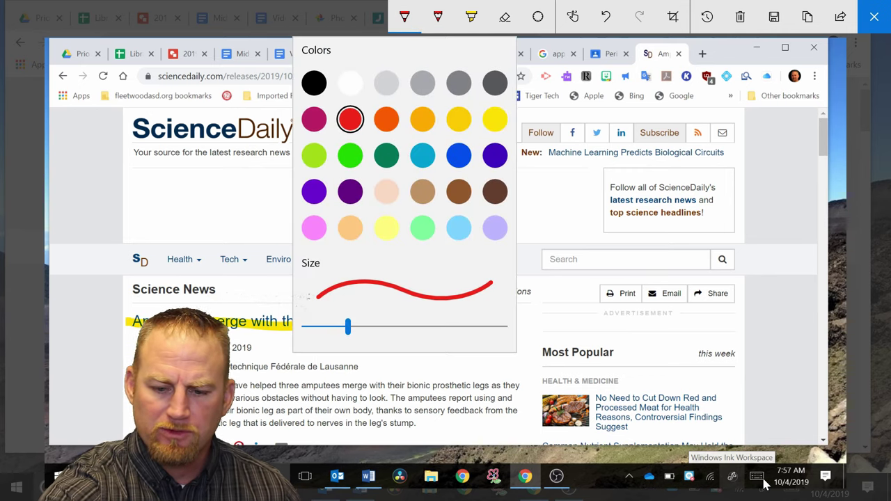
left_click(404, 16)
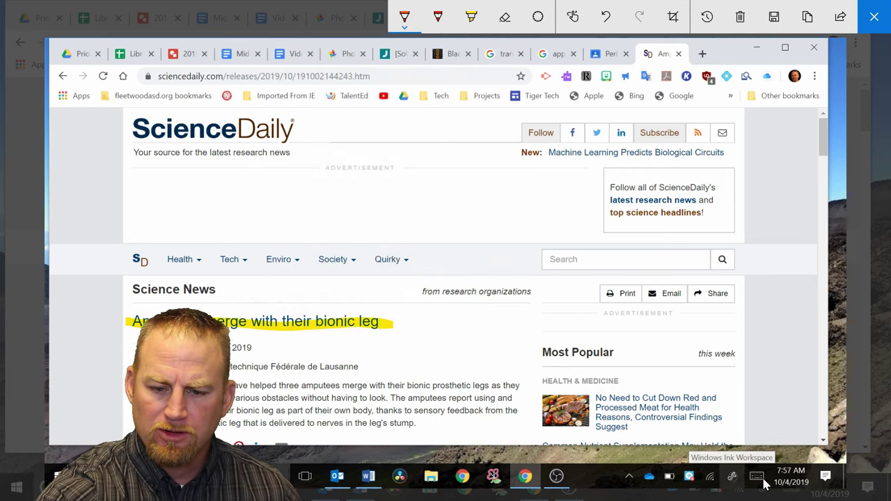
left_click_drag(300, 97, 352, 135)
left_click_drag(410, 264, 322, 183)
left_click_drag(324, 222, 360, 197)
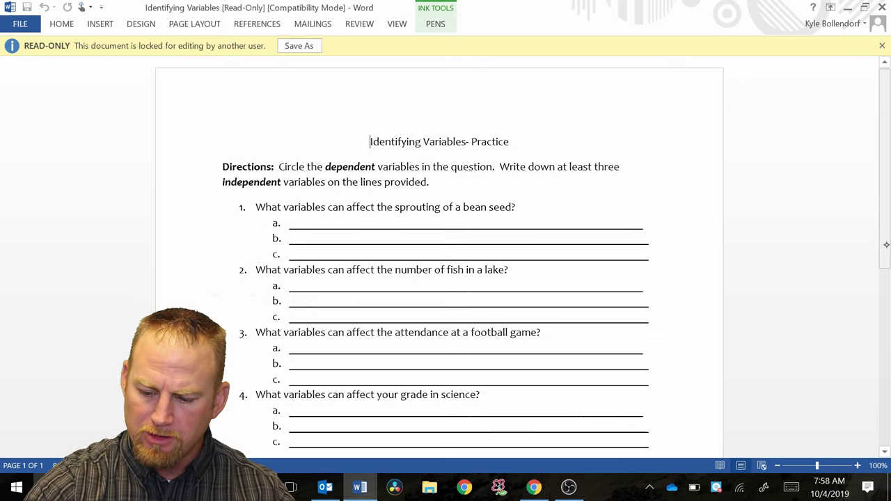
- Scroll the Word worksheet and capture it in a new screen sketch using Win+W
scroll(446, 264, "down", 2)
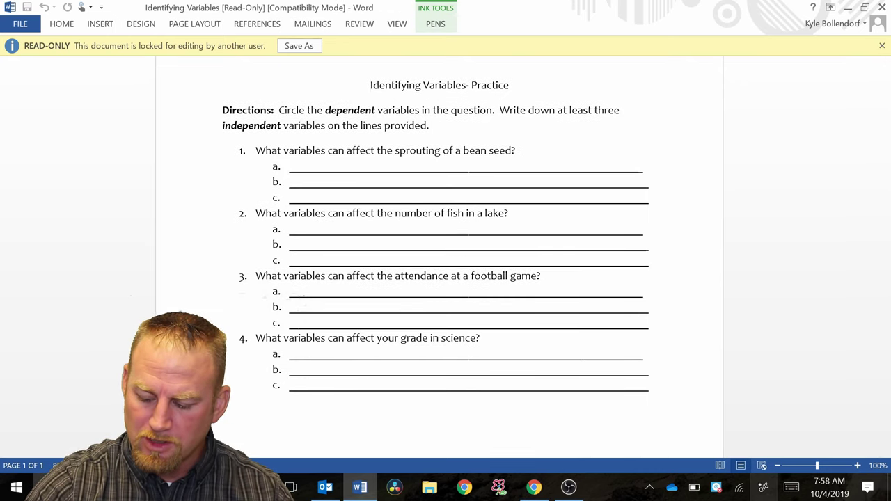
key("super+w")
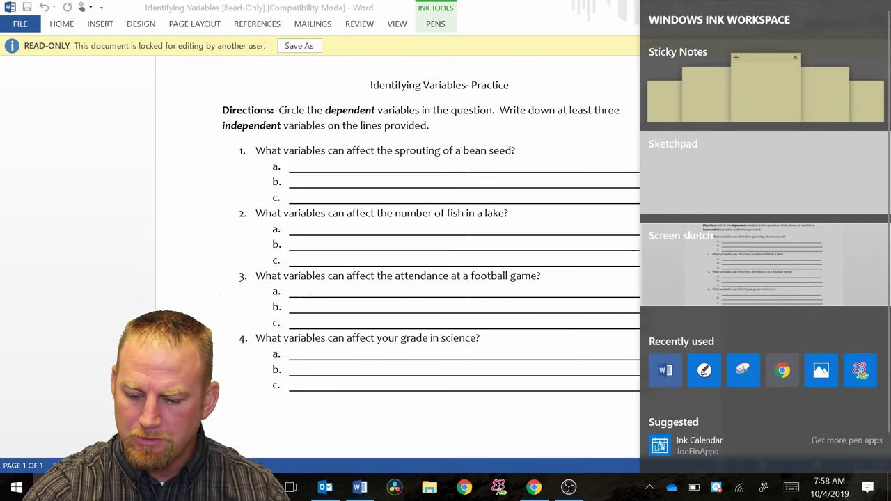
left_click(696, 240)
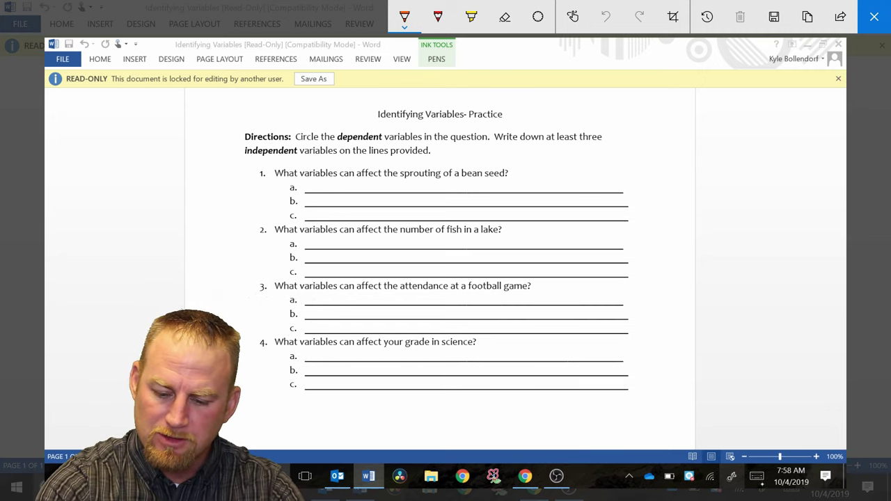
- Handwrite 'amount of water' in orange on line 1a, then thicken the pen stroke
mouse_move(320, 185)
left_mouse_down()
mouse_move(348, 190)
mouse_move(496, 160)
mouse_move(504, 174)
left_mouse_up()
left_click_drag(502, 186, 523, 178)
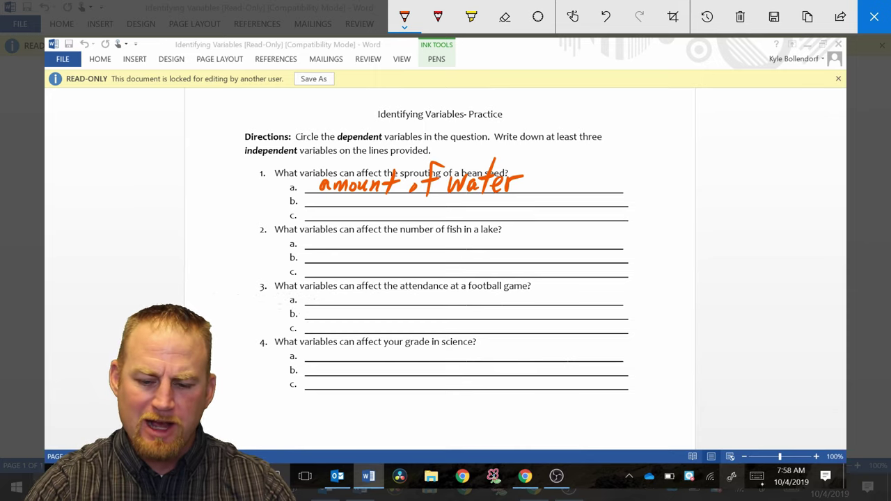
left_click(404, 16)
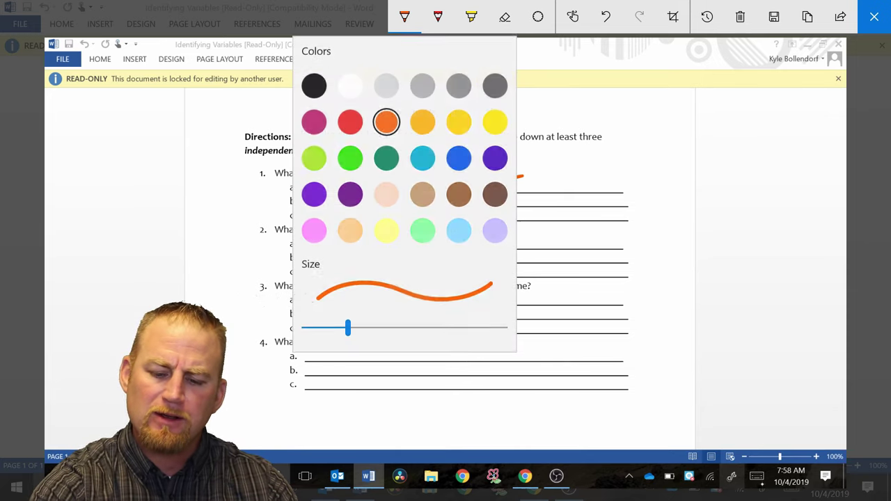
left_click_drag(348, 327, 371, 326)
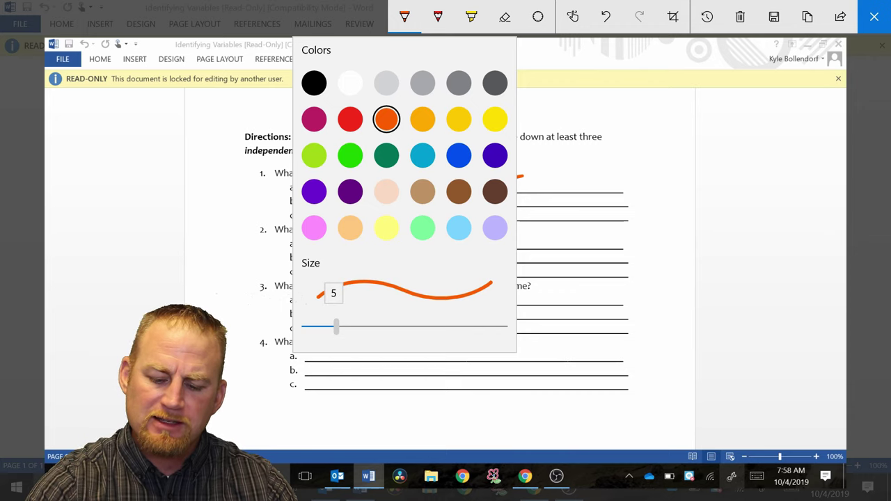
key("Escape")
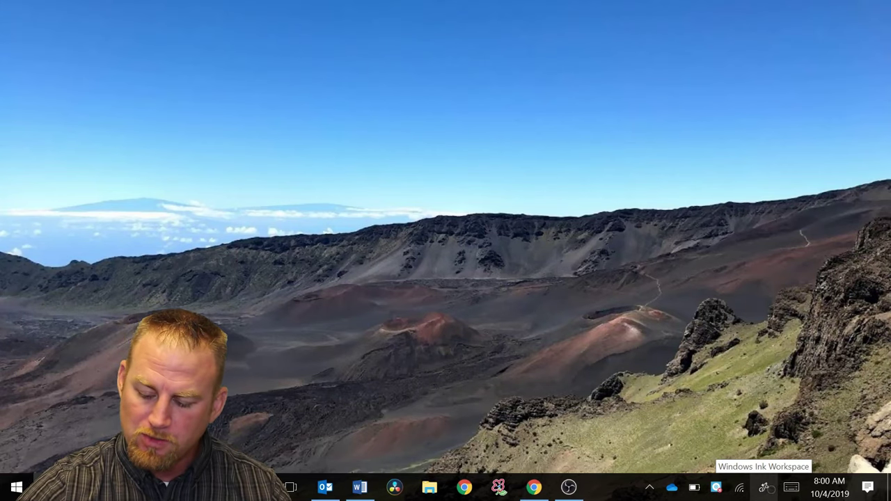
- Open a blank Sketchpad, draw four black squiggles, and close it
left_click(763, 488)
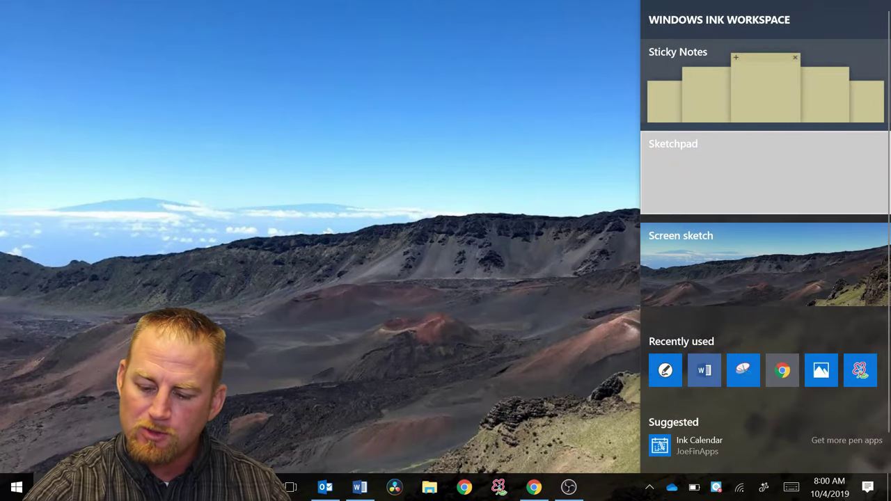
key("Return")
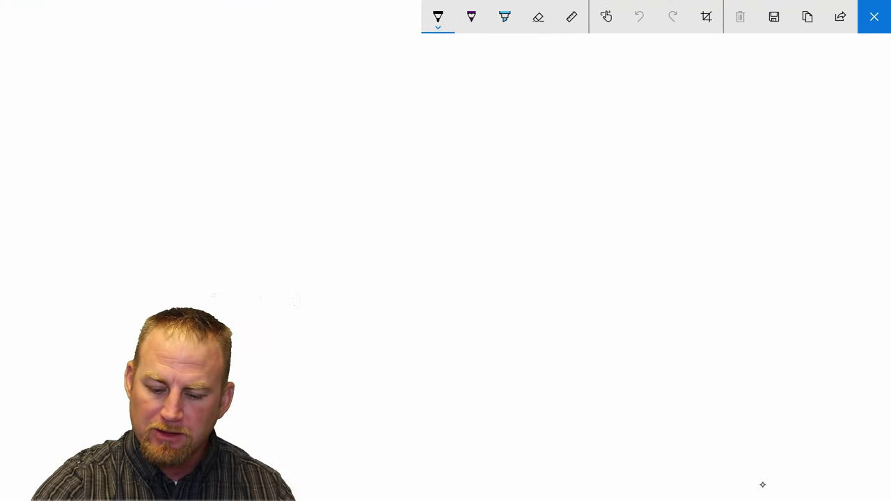
left_click_drag(380, 146, 475, 158)
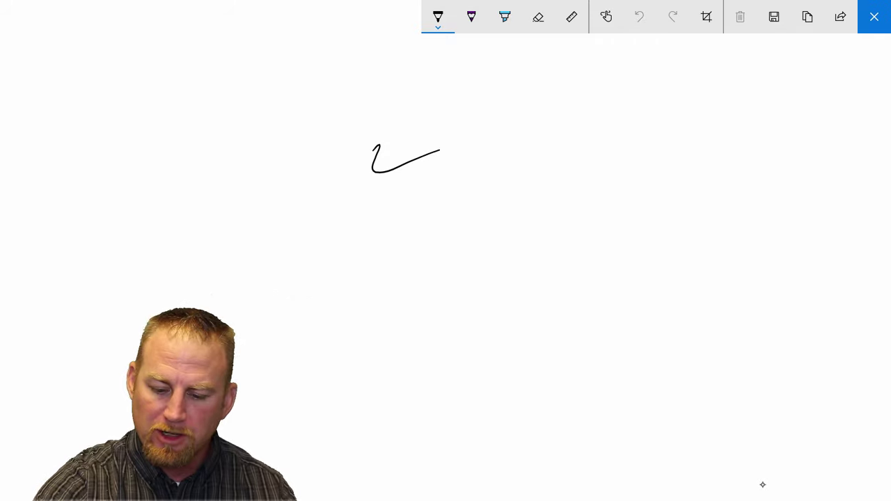
left_click_drag(469, 189, 614, 212)
left_click_drag(530, 341, 693, 329)
left_click_drag(338, 317, 457, 311)
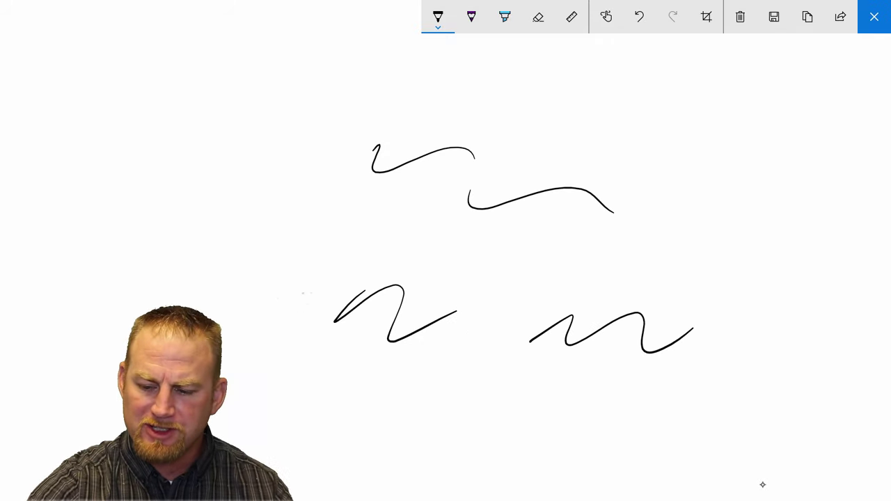
left_click(875, 17)
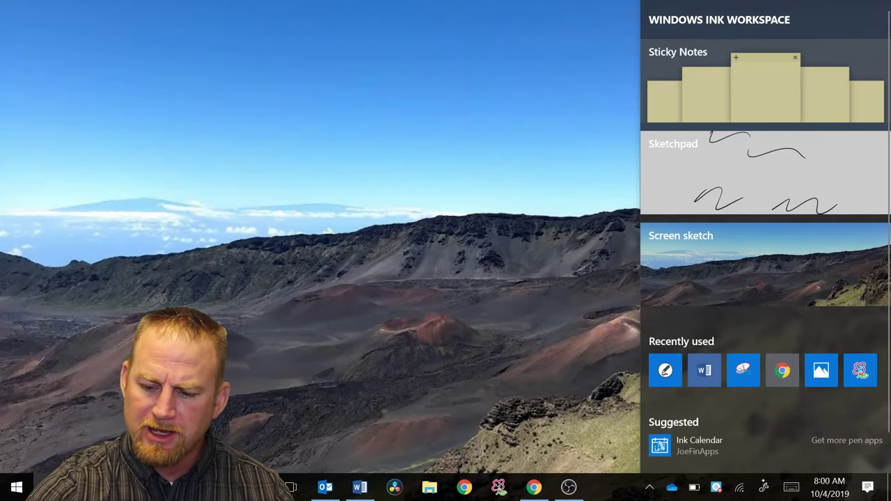
- Create a sticky note with a smiley, recolour it yellow, and move it top-right
left_click(766, 88)
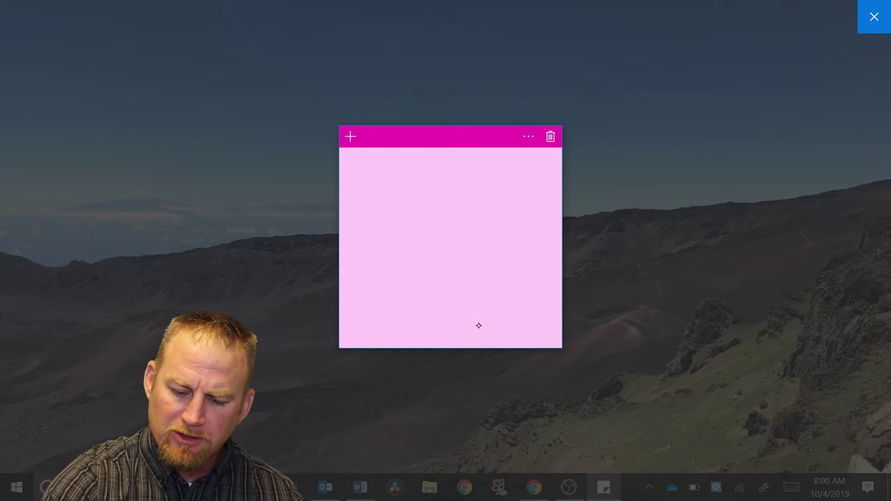
left_click_drag(439, 200, 443, 205)
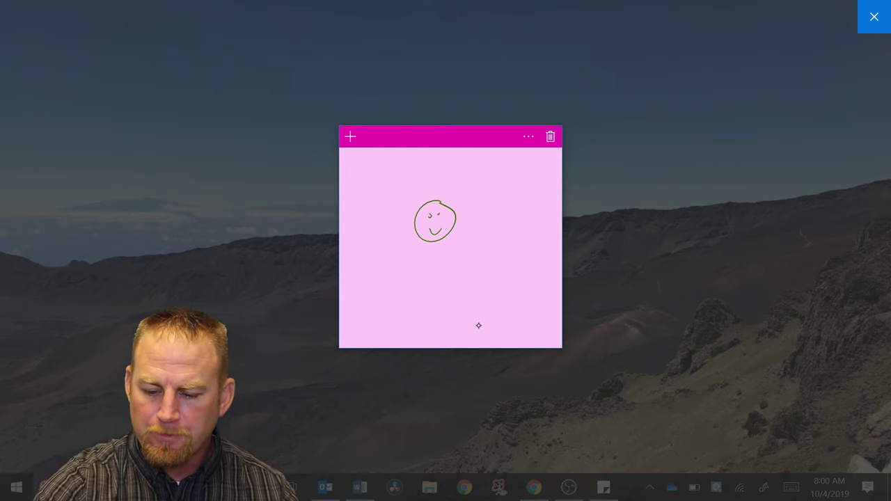
left_click(529, 137)
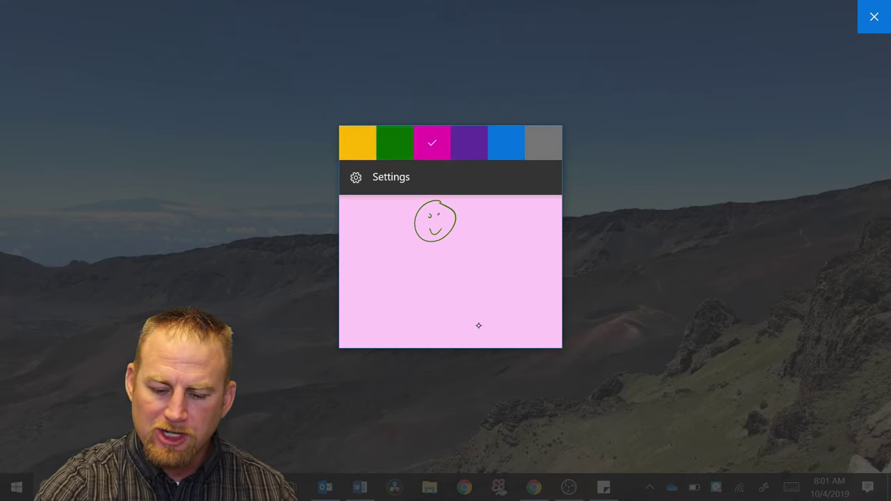
left_click(357, 142)
left_click(478, 325)
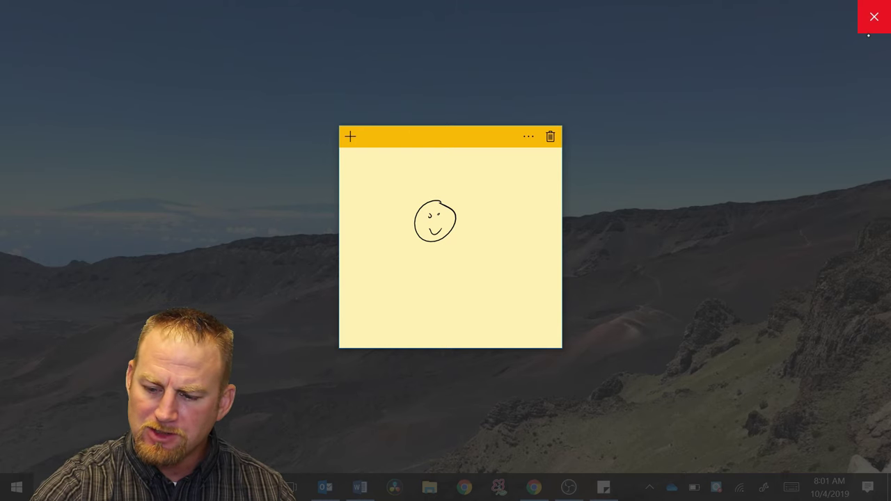
left_click(874, 16)
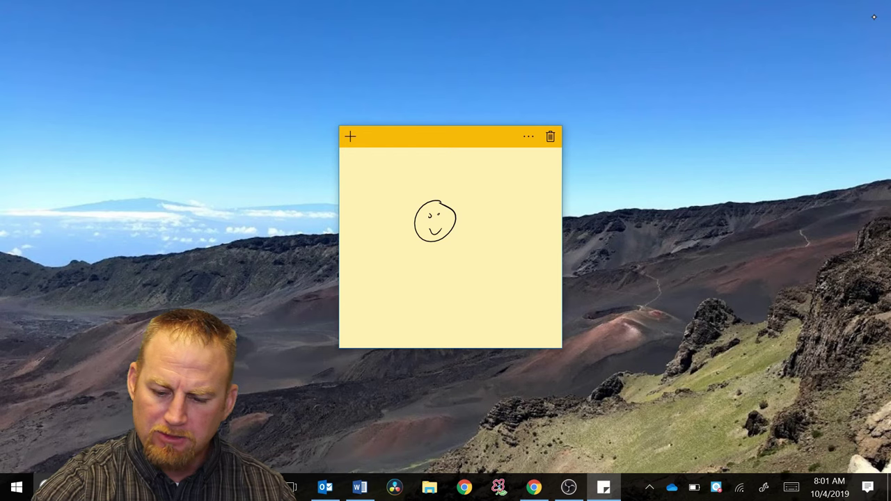
left_click_drag(451, 146, 752, 57)
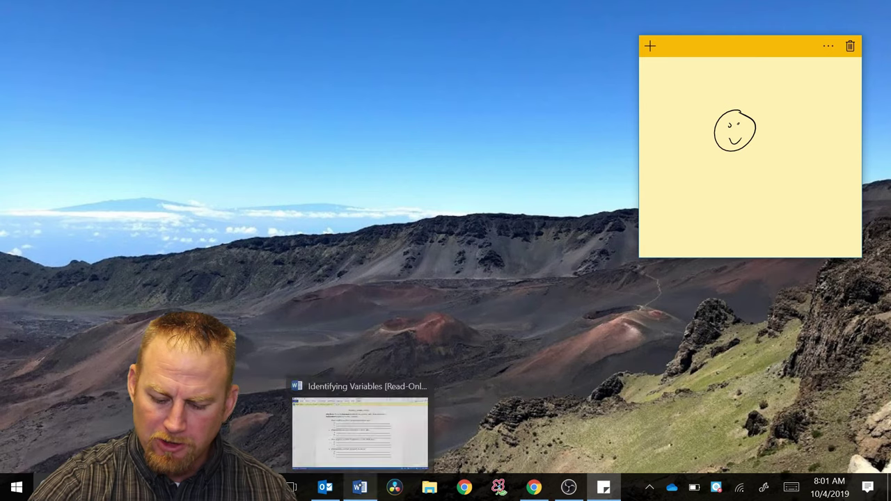
- Minimize the Word worksheet and delete the smiley sticky note
left_click(360, 487)
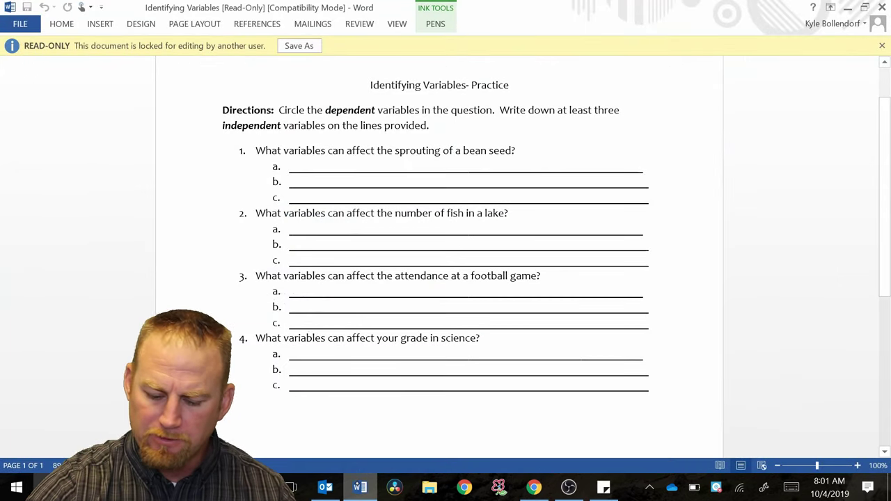
left_click(849, 8)
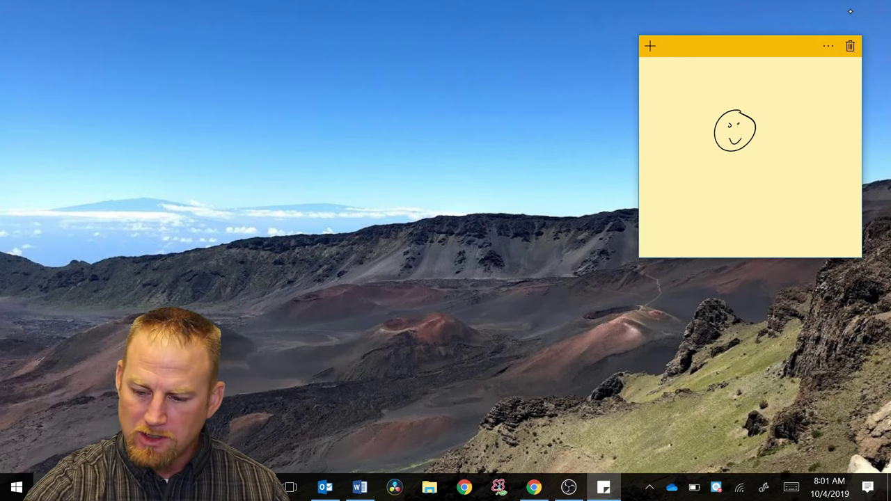
left_click(851, 46)
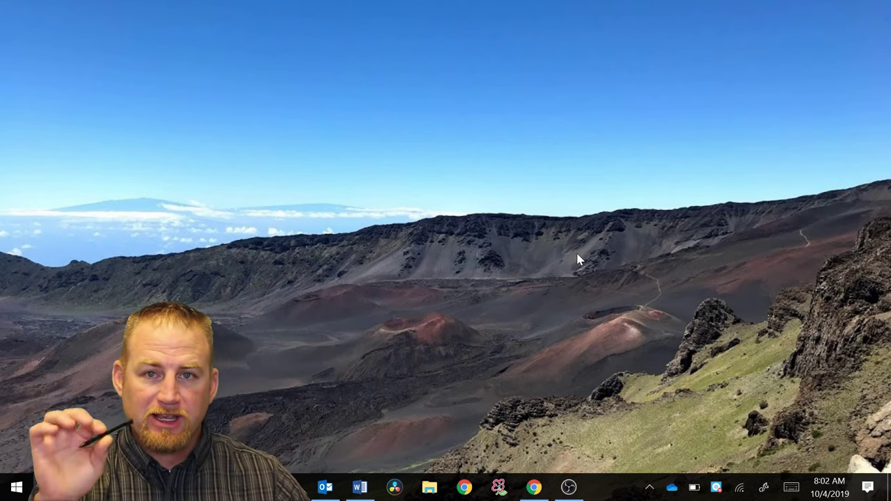